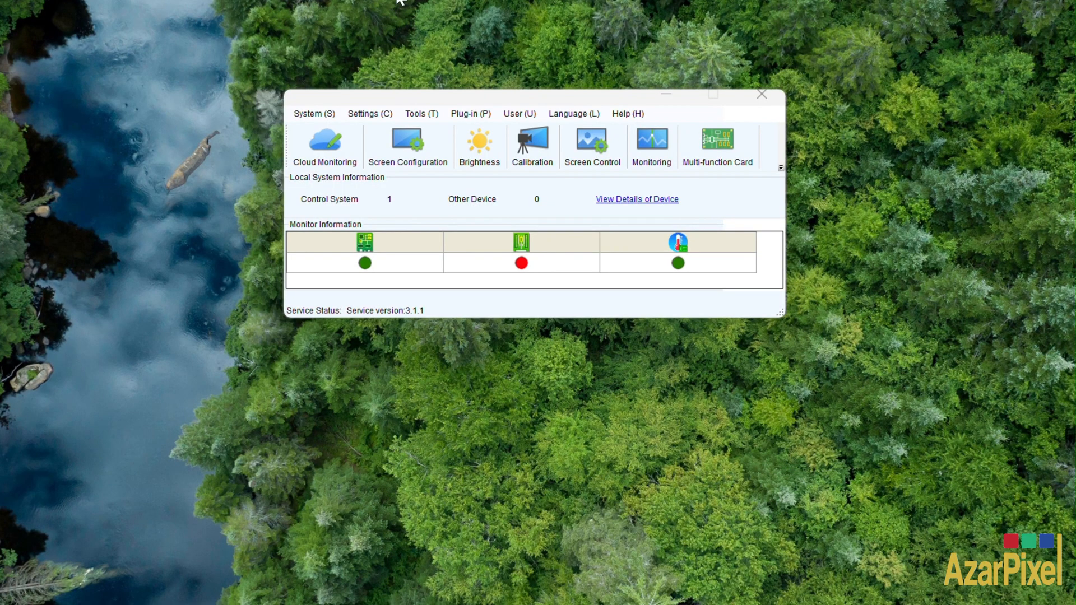
# - Read the current parameters from the receiving card at address 1,1,1 in the COM5 configuration
pyautogui.click(400, 135)
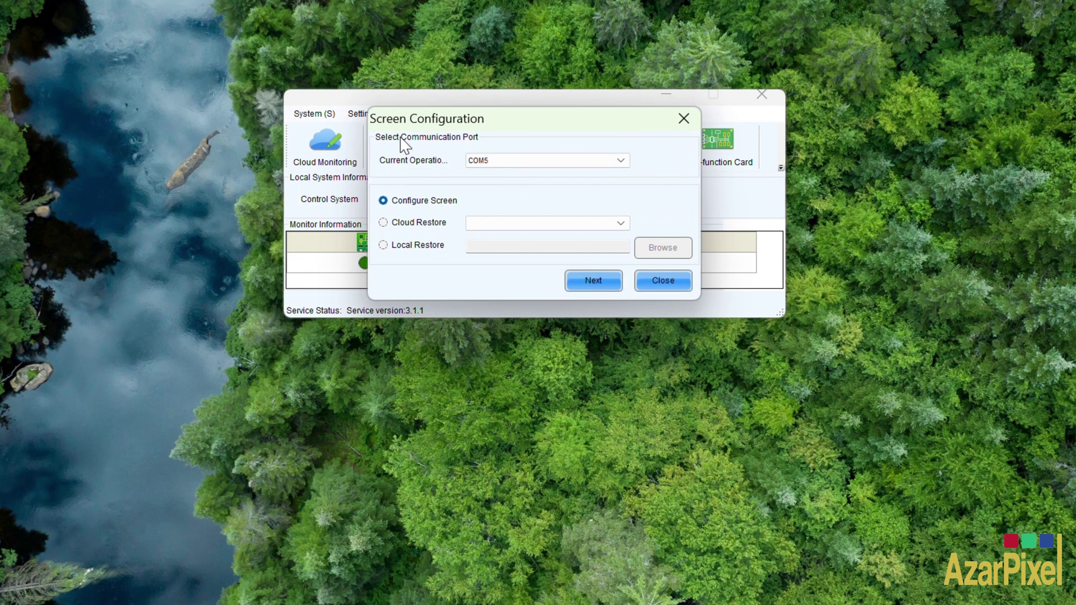
pyautogui.click(599, 282)
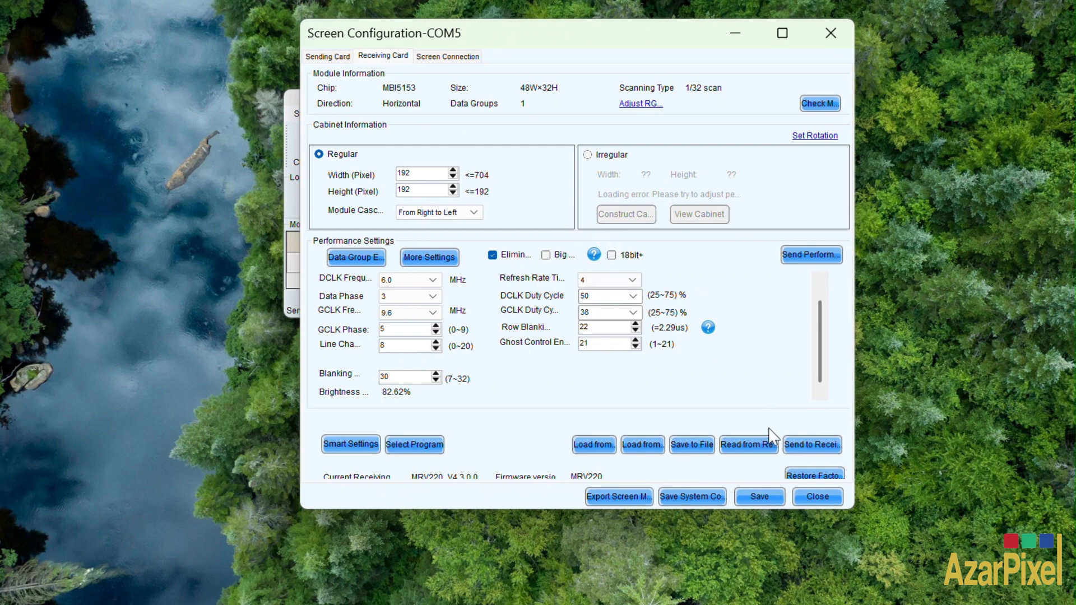
pyautogui.click(744, 444)
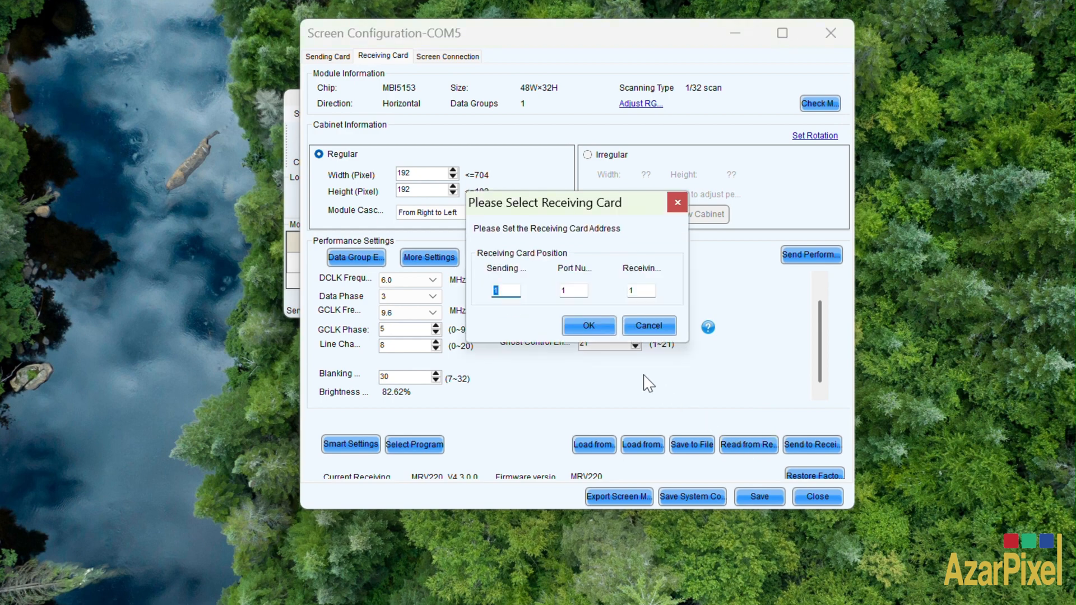
pyautogui.click(587, 321)
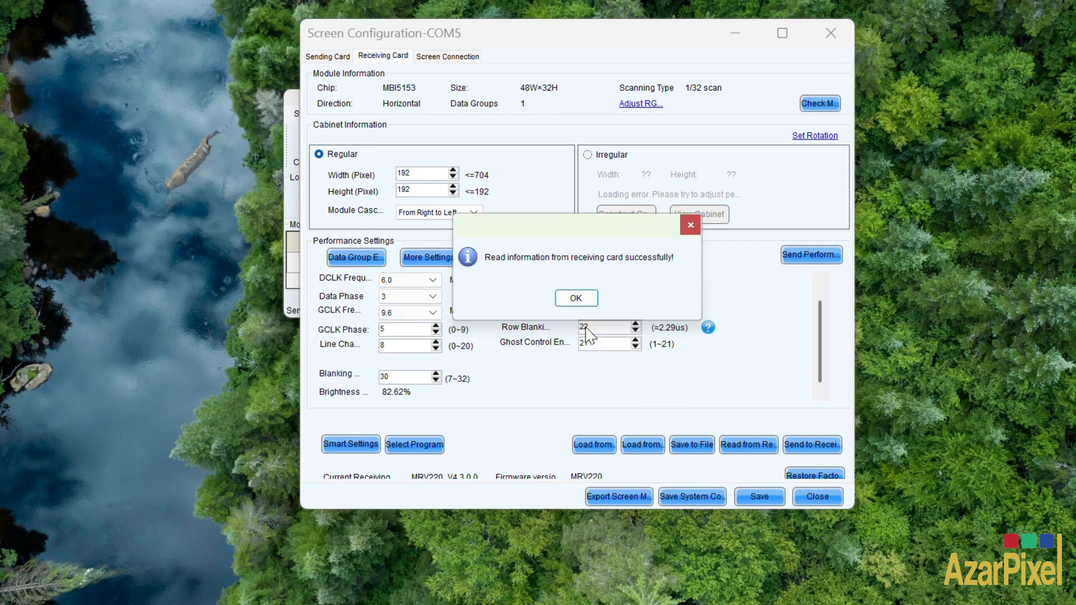
pyautogui.click(589, 305)
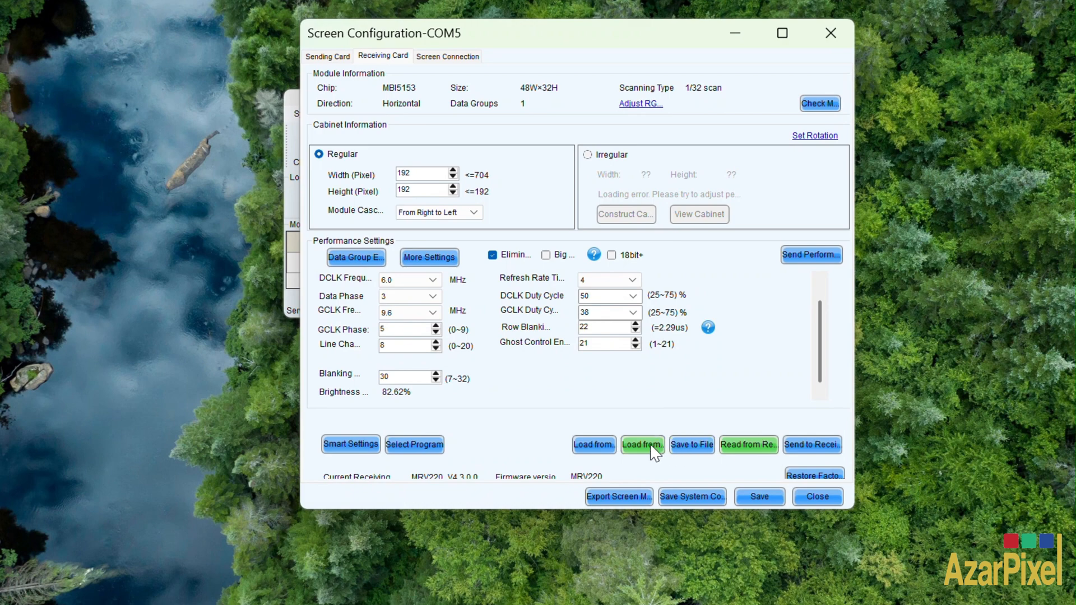
# - Save the receiving card settings as 'Good RCFG' in Desktop > RCFG Files
pyautogui.click(690, 444)
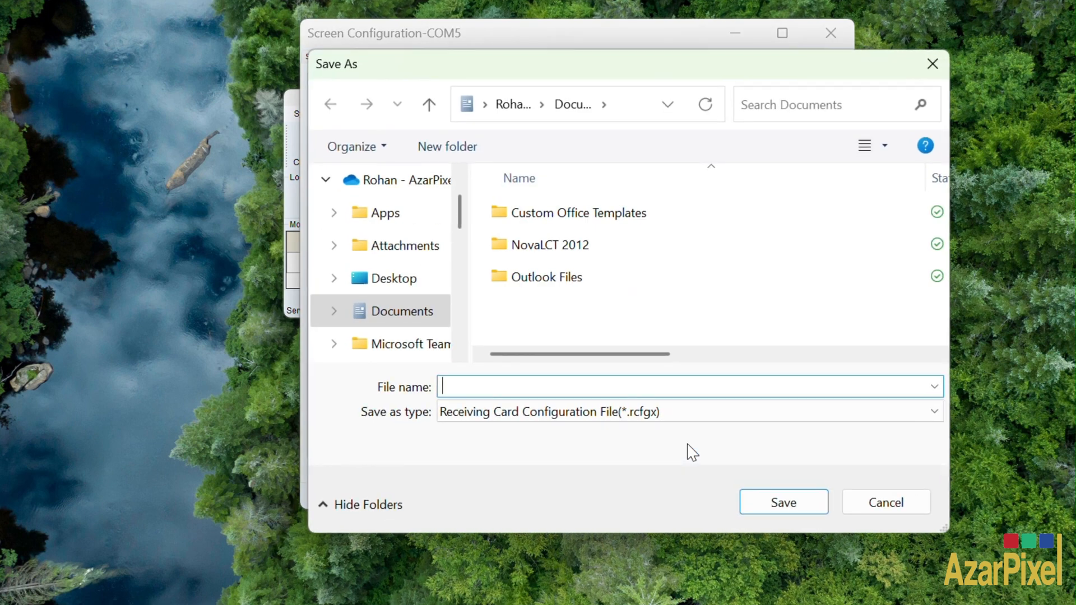
pyautogui.scroll(-5, 427, 293)
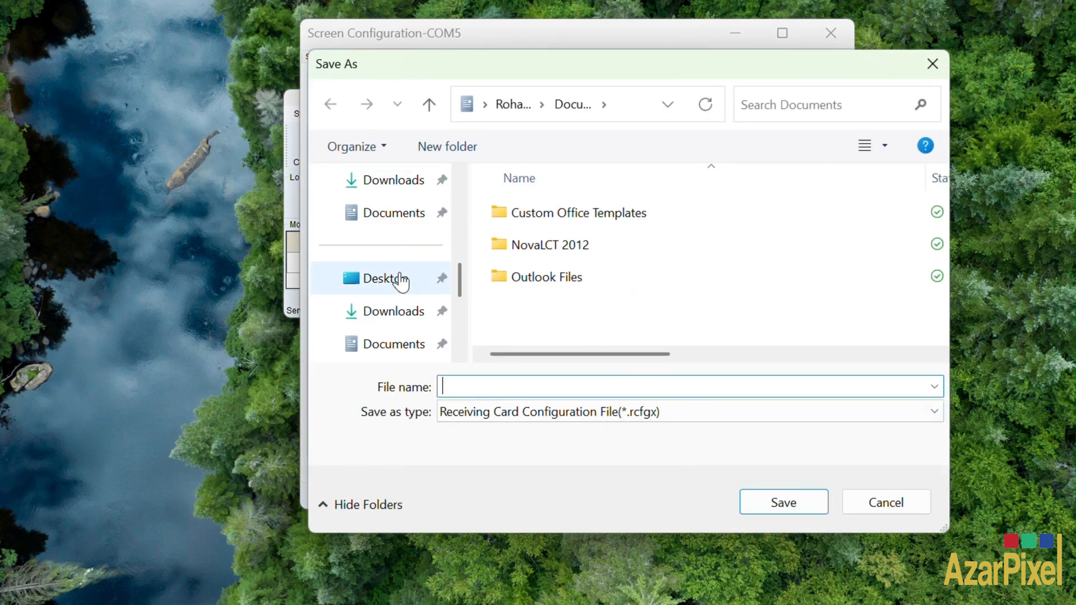
pyautogui.scroll(6, 401, 284)
pyautogui.click(393, 349)
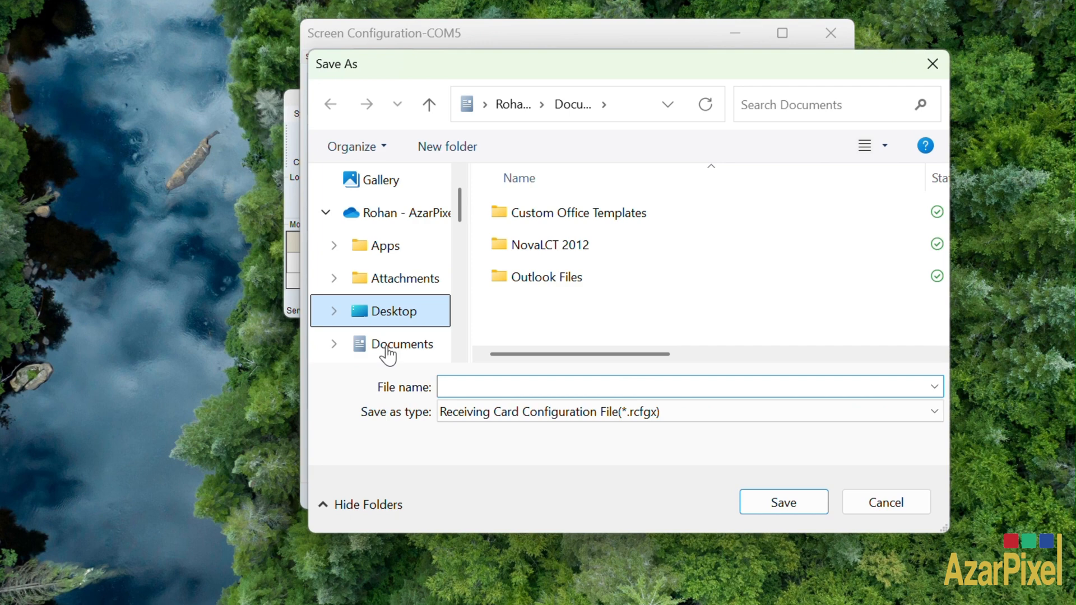
pyautogui.doubleClick(538, 244)
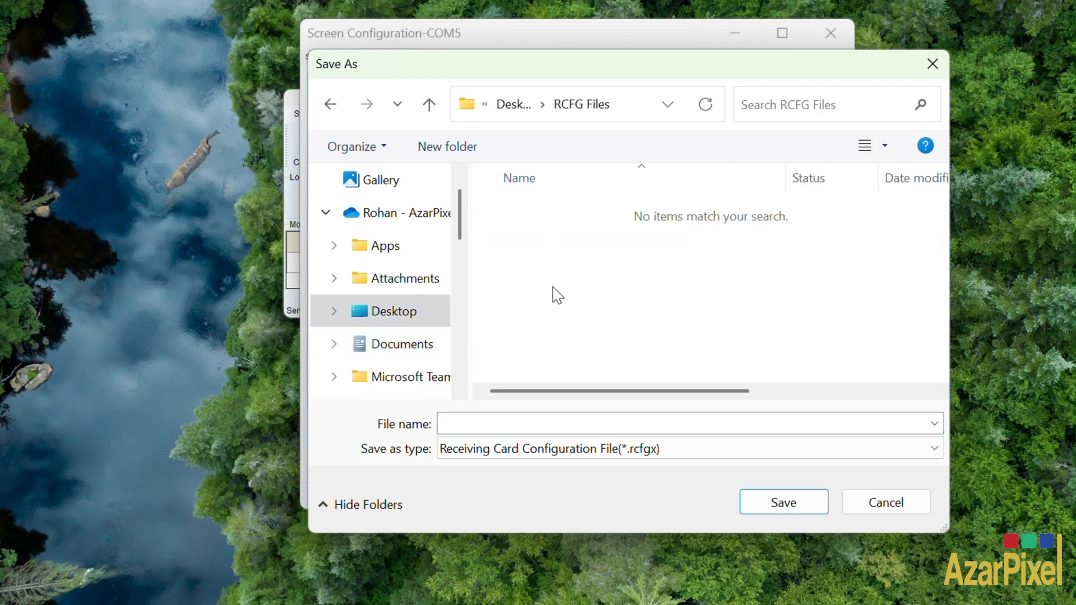
pyautogui.click(476, 424)
pyautogui.write('Good RCFG')
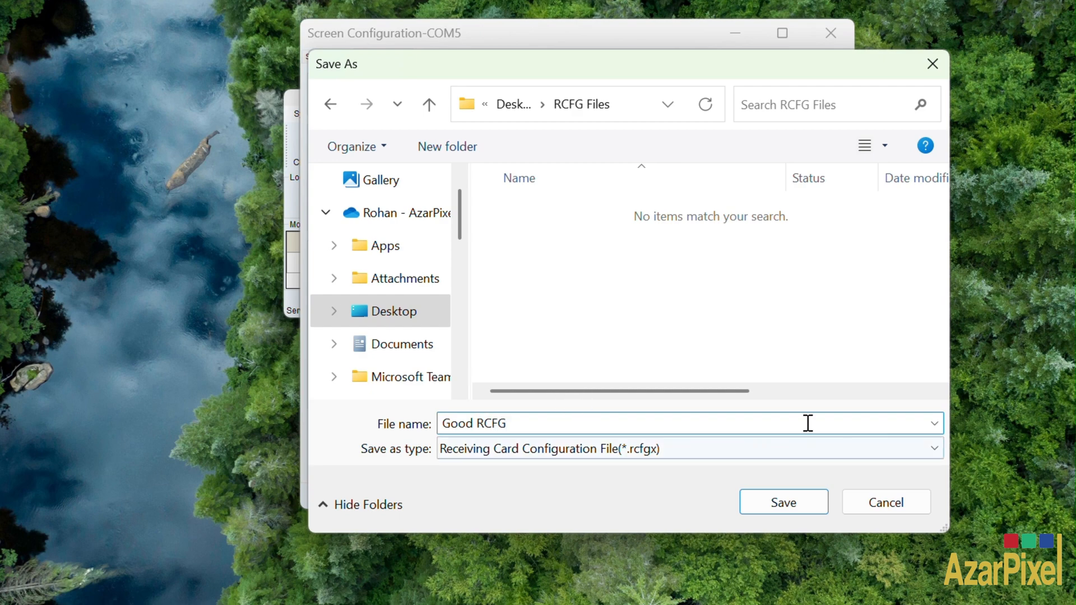
pyautogui.moveTo(747, 391); pyautogui.dragTo(776, 392)
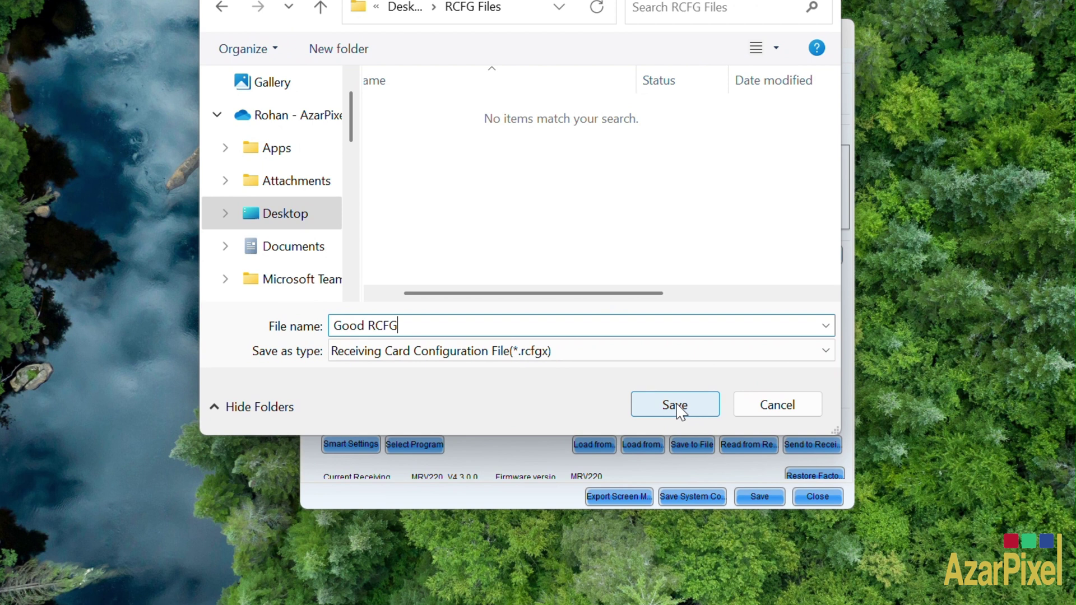
pyautogui.click(677, 405)
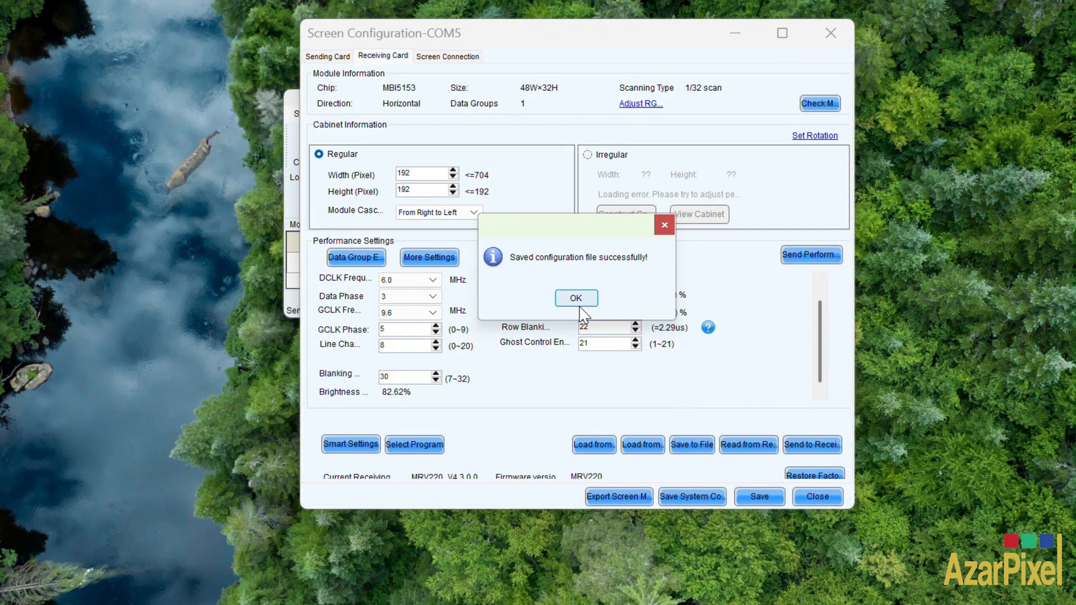
# - Dismiss the save confirmation and reopen the COM5 screen configuration for the bad panel
pyautogui.click(576, 299)
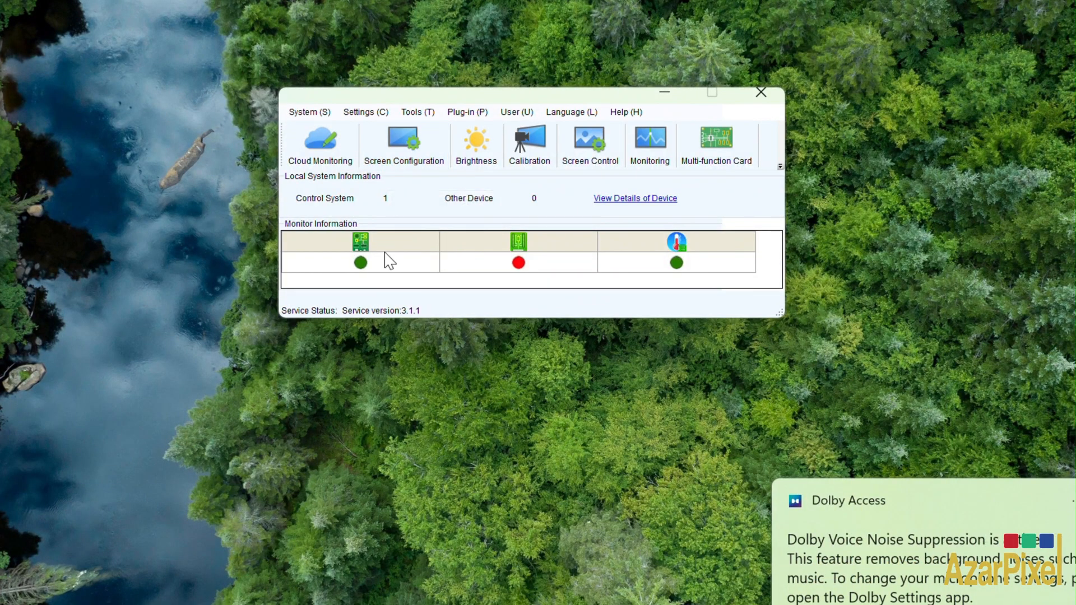
pyautogui.click(406, 148)
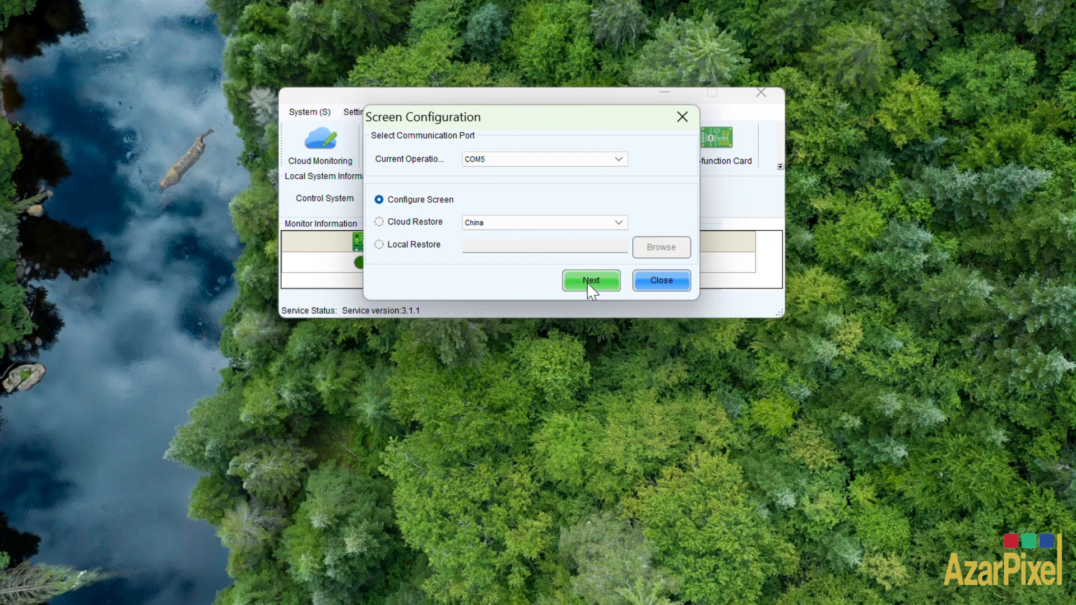
pyautogui.click(588, 281)
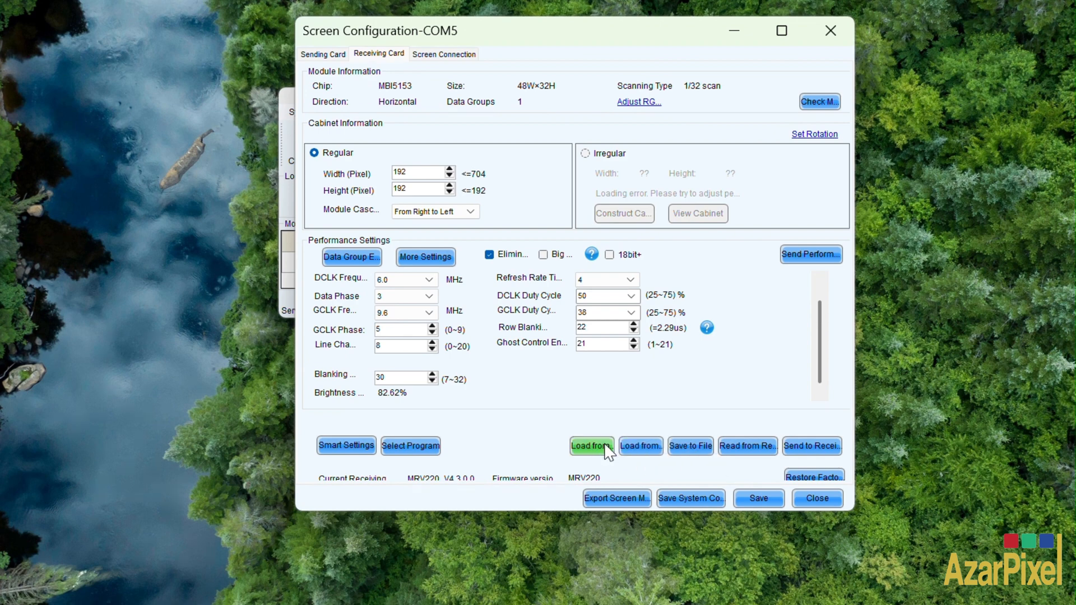
# - Load Good RCFG.rcfgx and send its parameters to all receiving cards
pyautogui.click(643, 447)
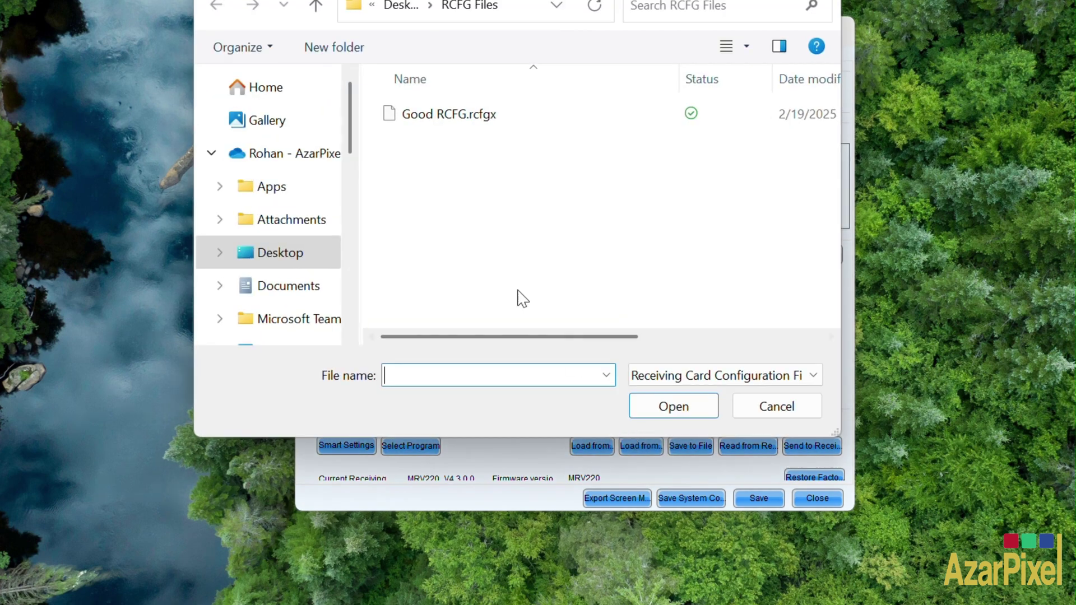
pyautogui.doubleClick(465, 112)
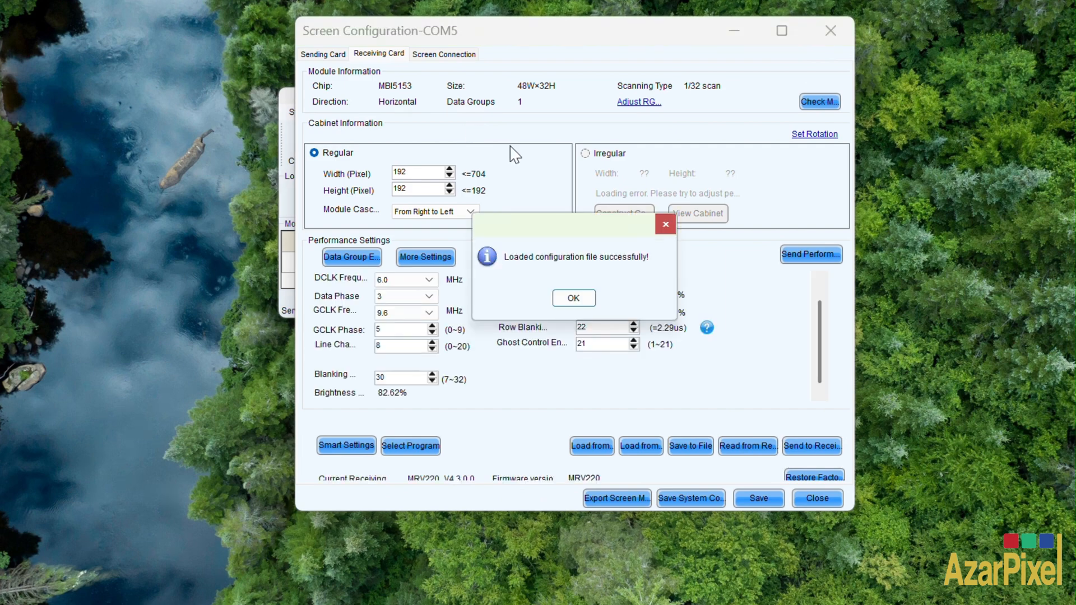
pyautogui.click(574, 298)
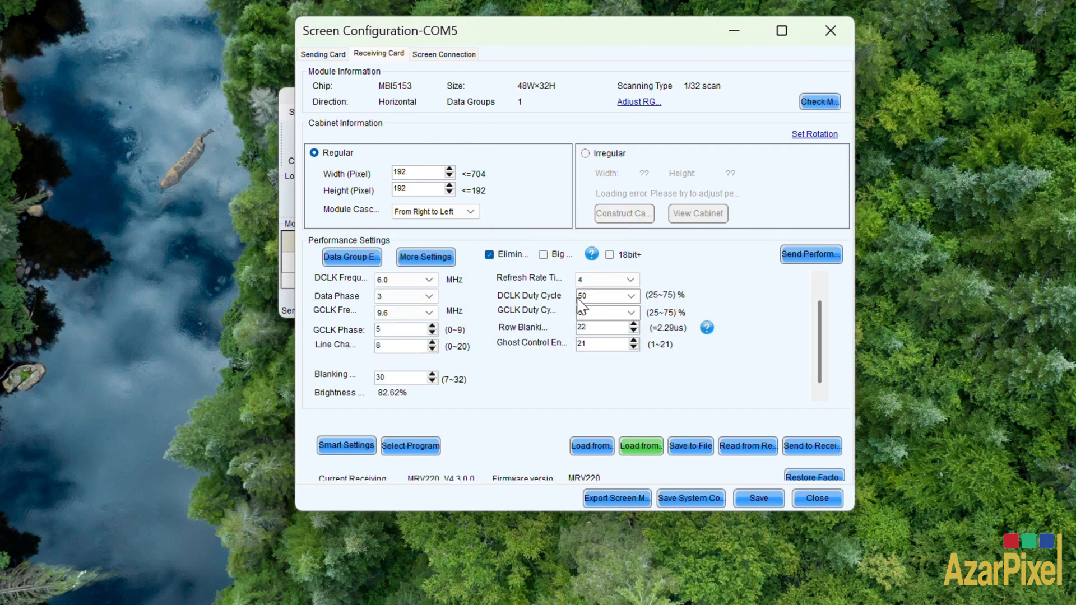
pyautogui.click(812, 447)
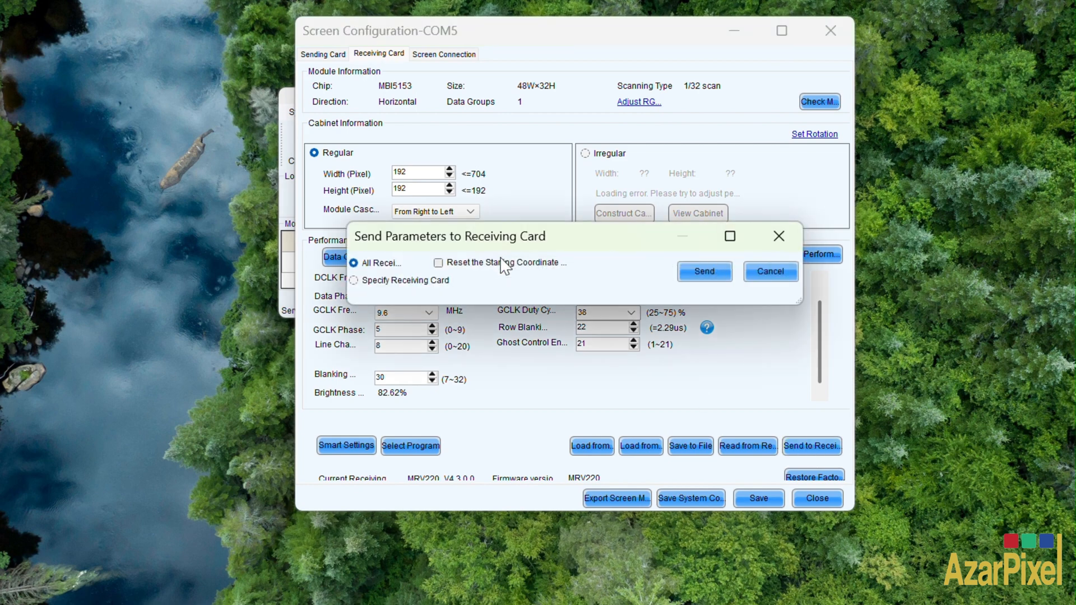
pyautogui.click(695, 278)
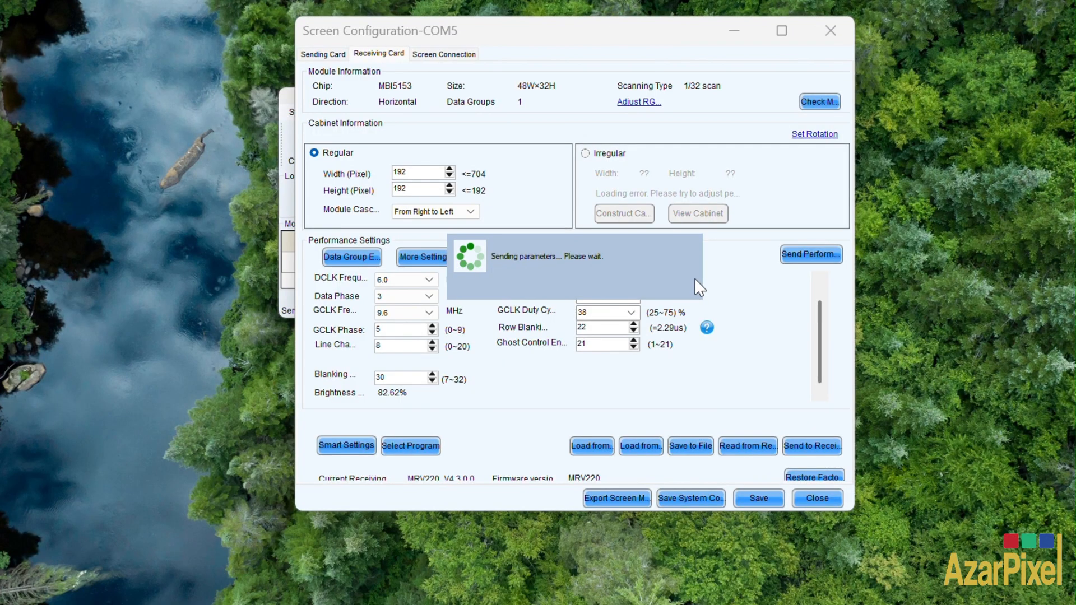
# - Save the parameters to the receiving cards with a local system configuration backup, then close configuration
pyautogui.click(577, 299)
pyautogui.click(755, 500)
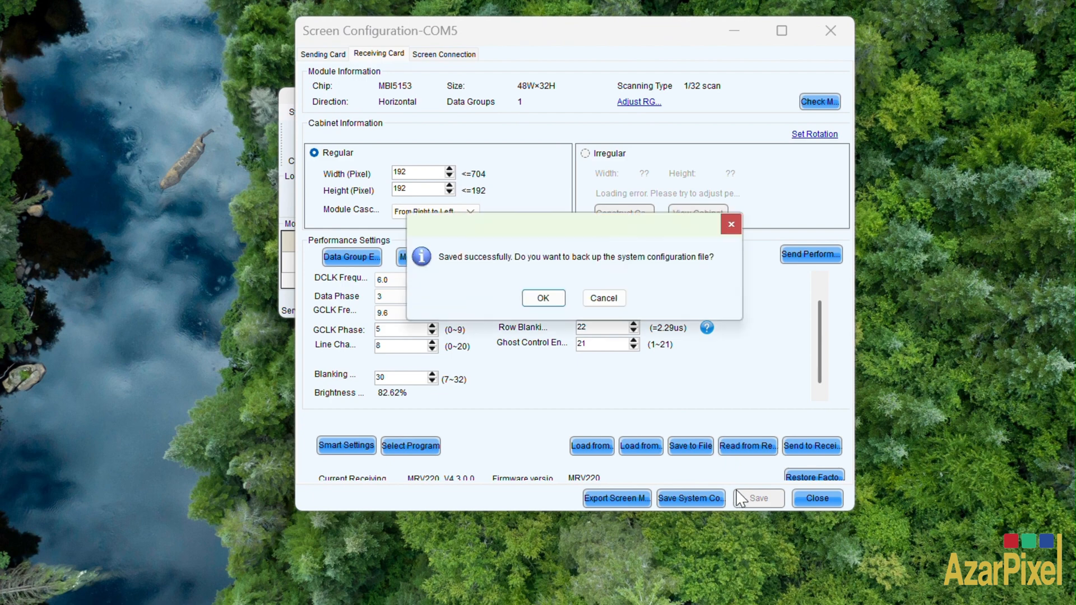
pyautogui.click(556, 297)
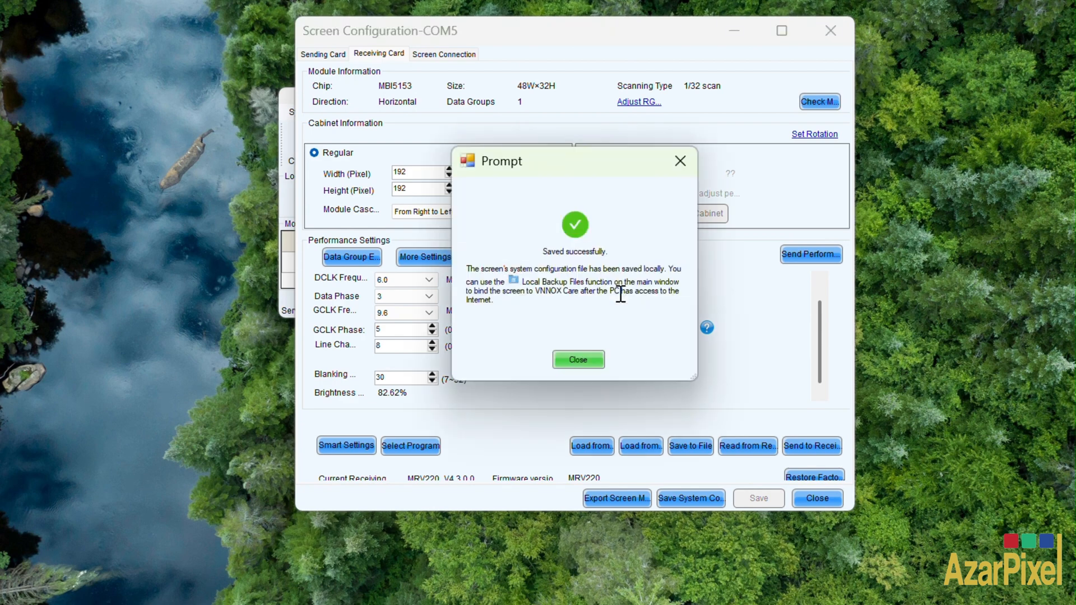
pyautogui.click(575, 362)
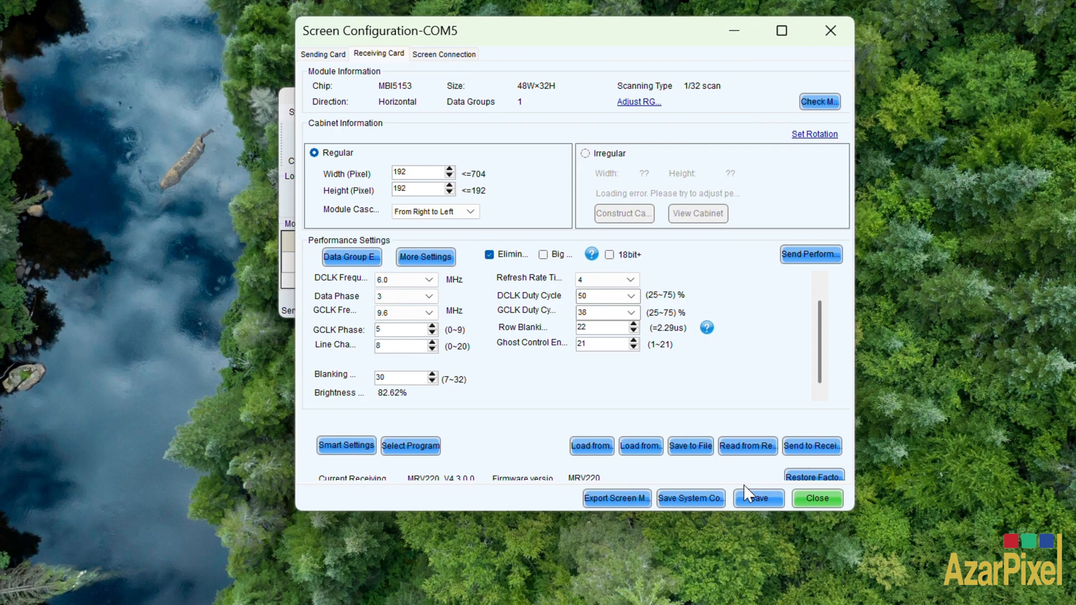
pyautogui.click(817, 498)
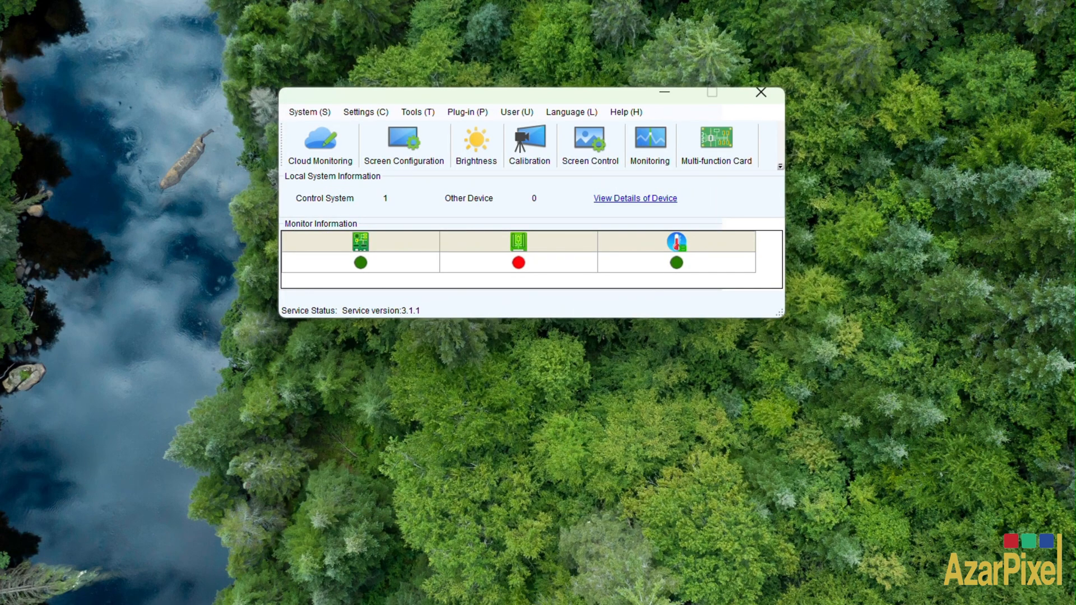